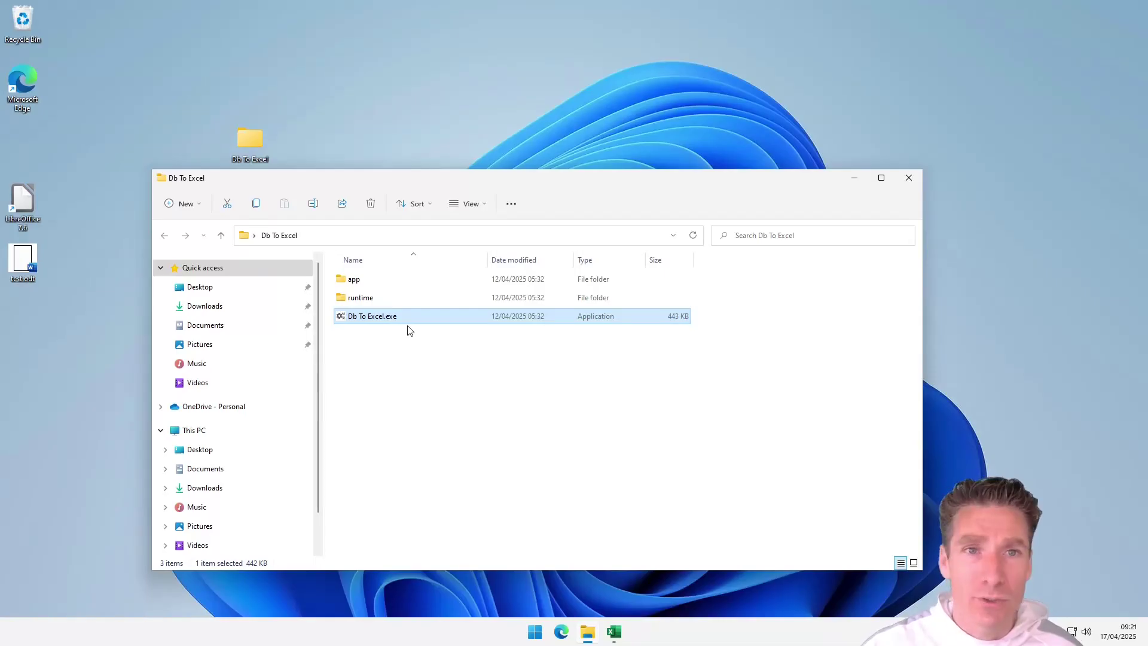
Step: Launch Db To Excel.exe from its folder in File Explorer
double_click(413, 317)
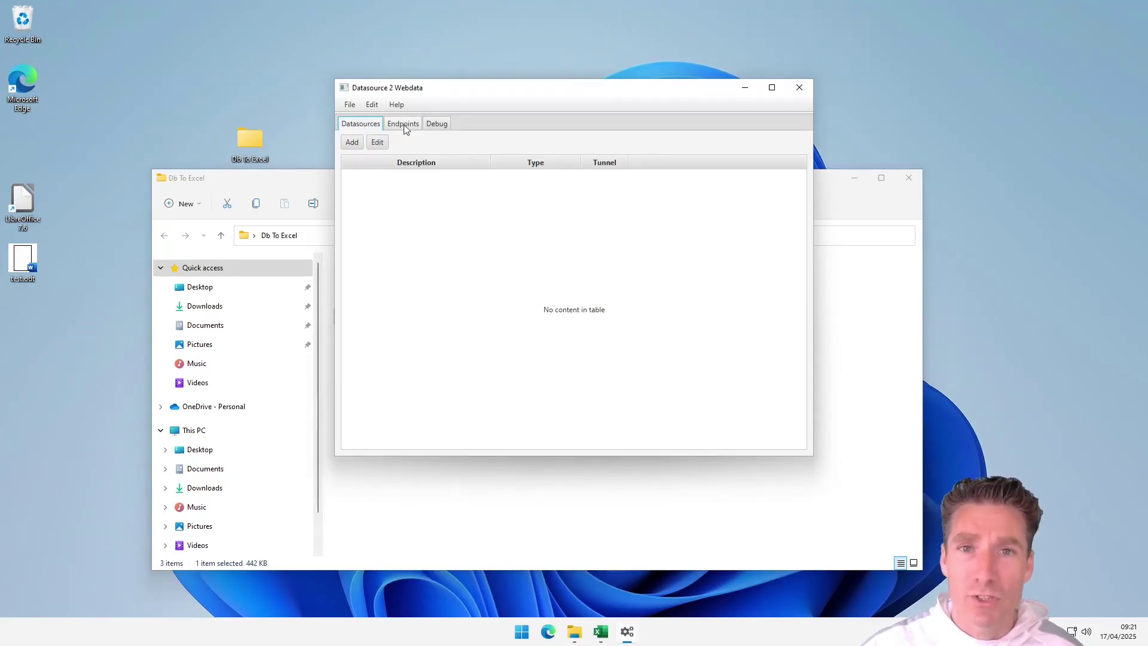
Step: Check the Debug output, then begin a new datasource from the Datasources list
left_click(440, 122)
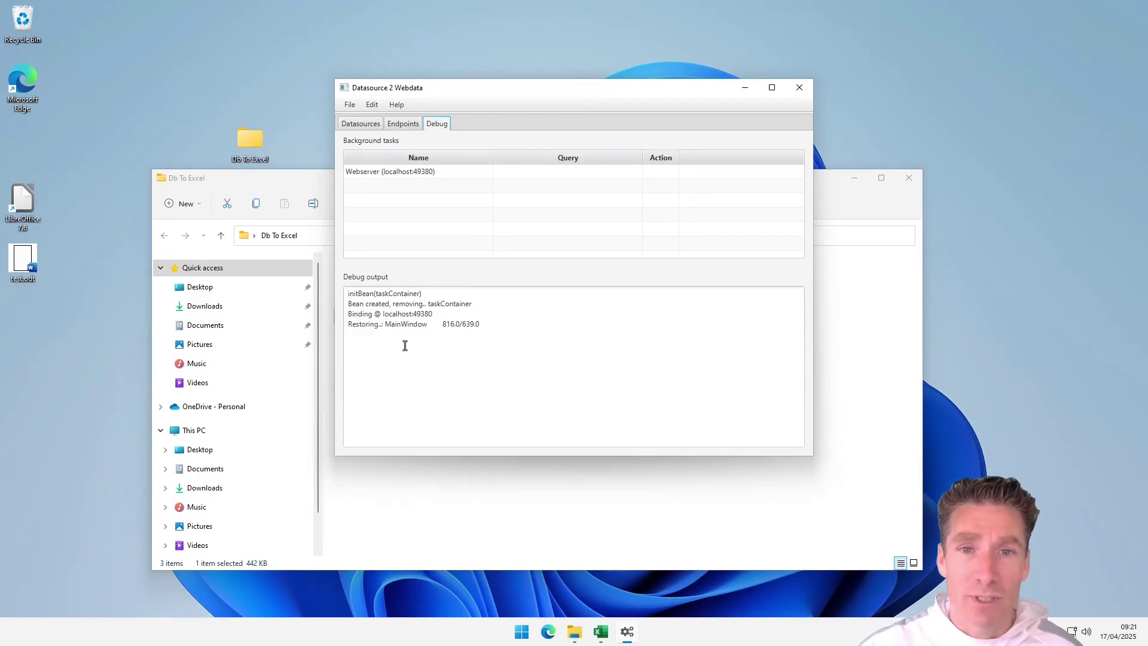
left_click(362, 125)
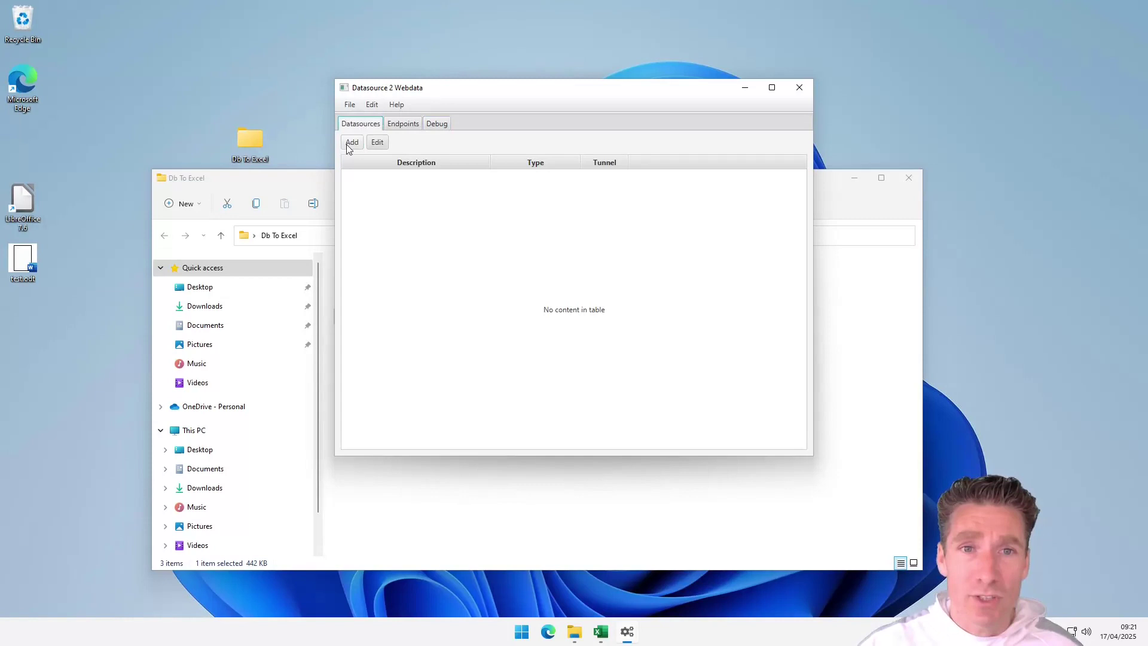
left_click(351, 143)
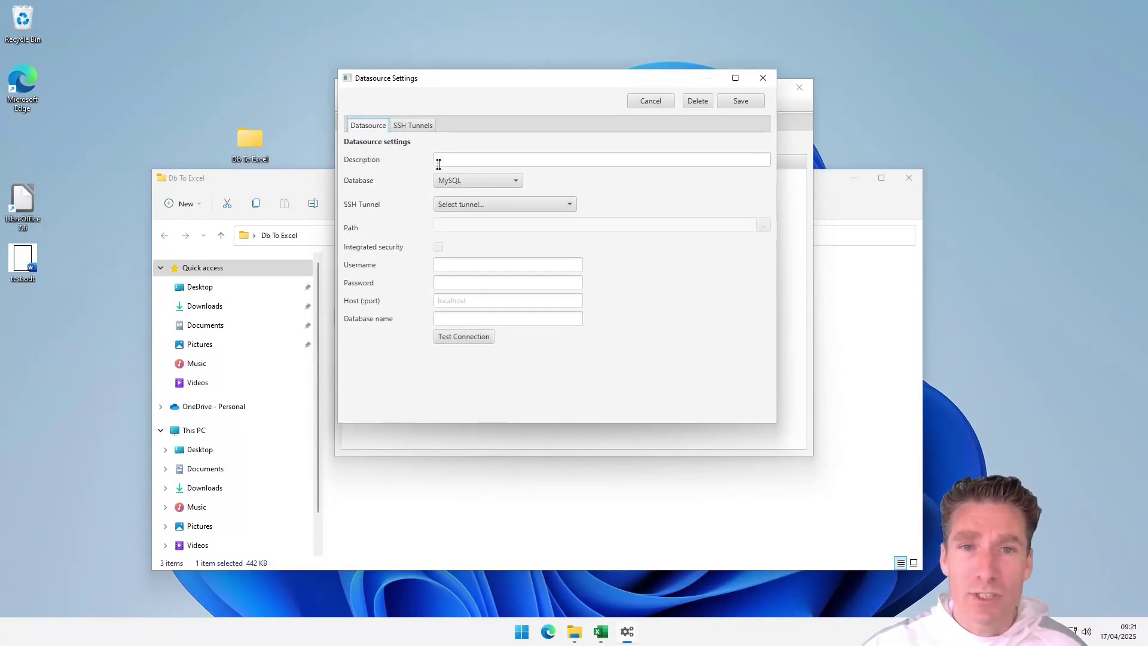
left_click(451, 178)
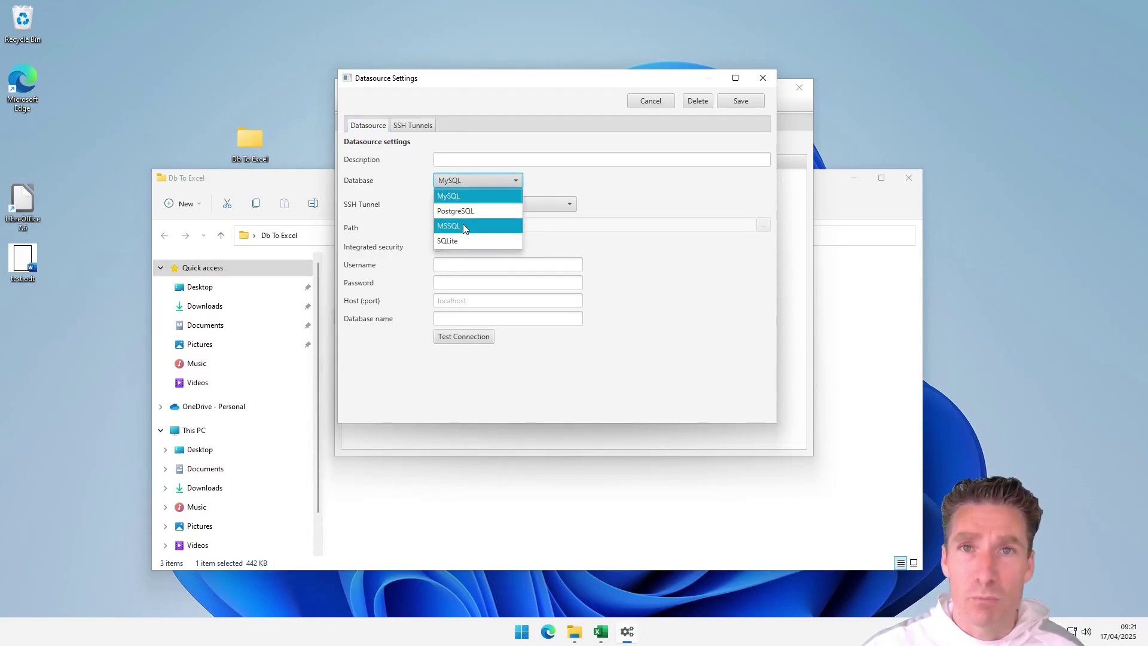
left_click(467, 195)
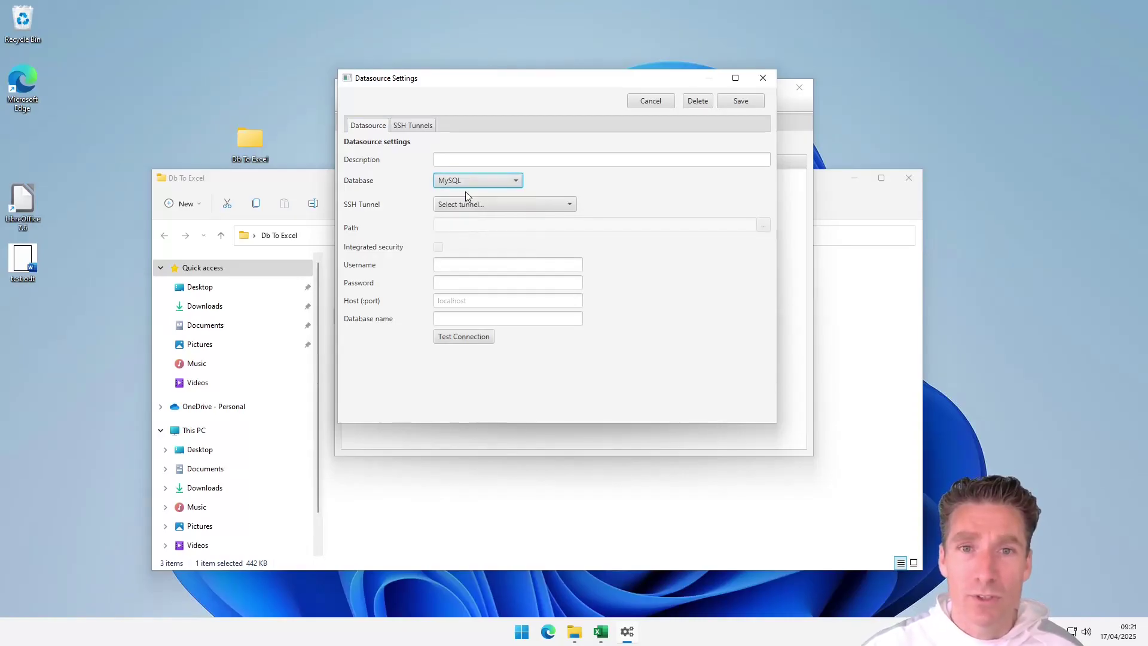
Step: Enter tunnel name itxplain-site, server itxplain.nl, and the SSH username and password
left_click(444, 157)
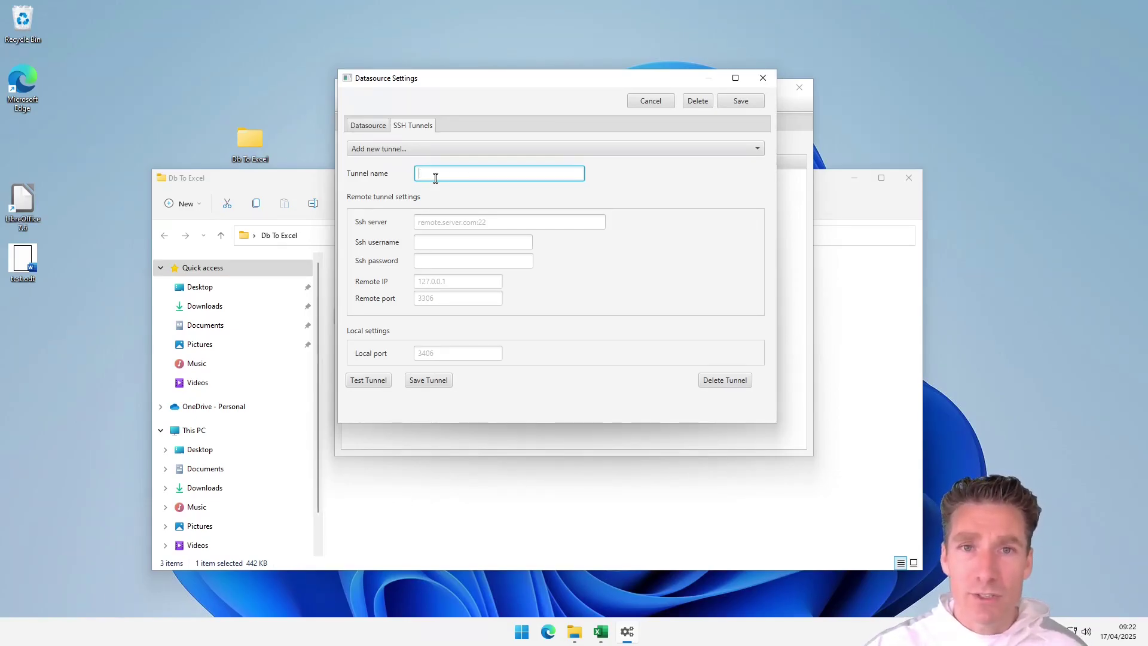
type("itxplain-site")
key("Tab")
type("it")
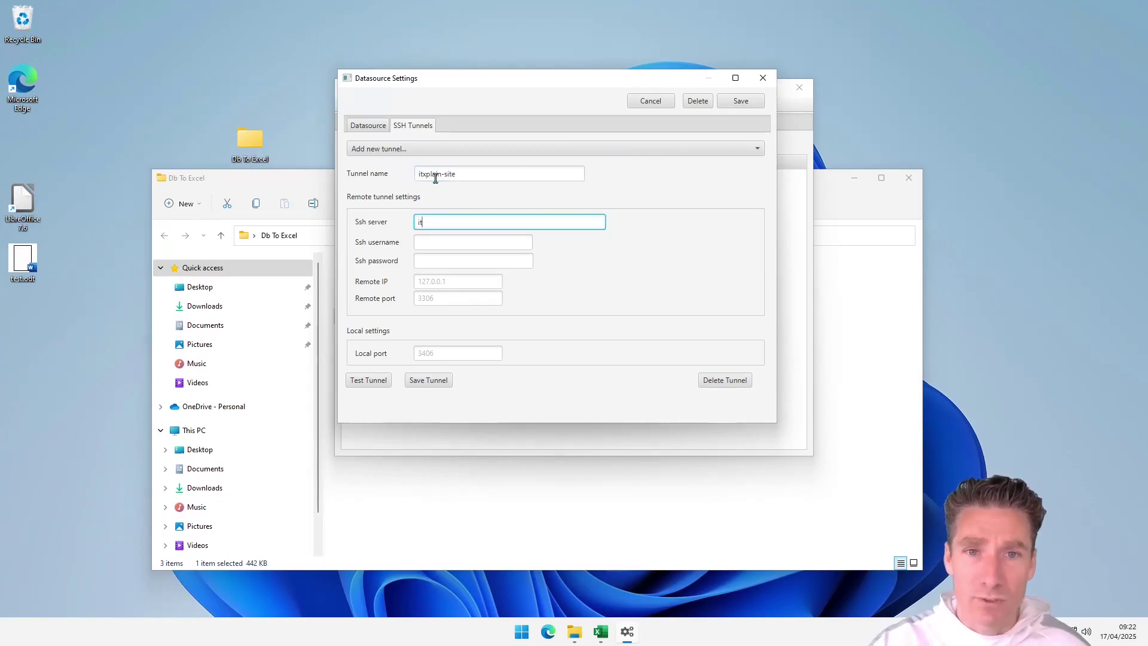
type("xplain.nl")
key("Tab")
type("timvw")
key("Tab")
type("••••••••")
Step: Test the tunnel successfully, save it, and go back to the Datasource settings
left_click(377, 383)
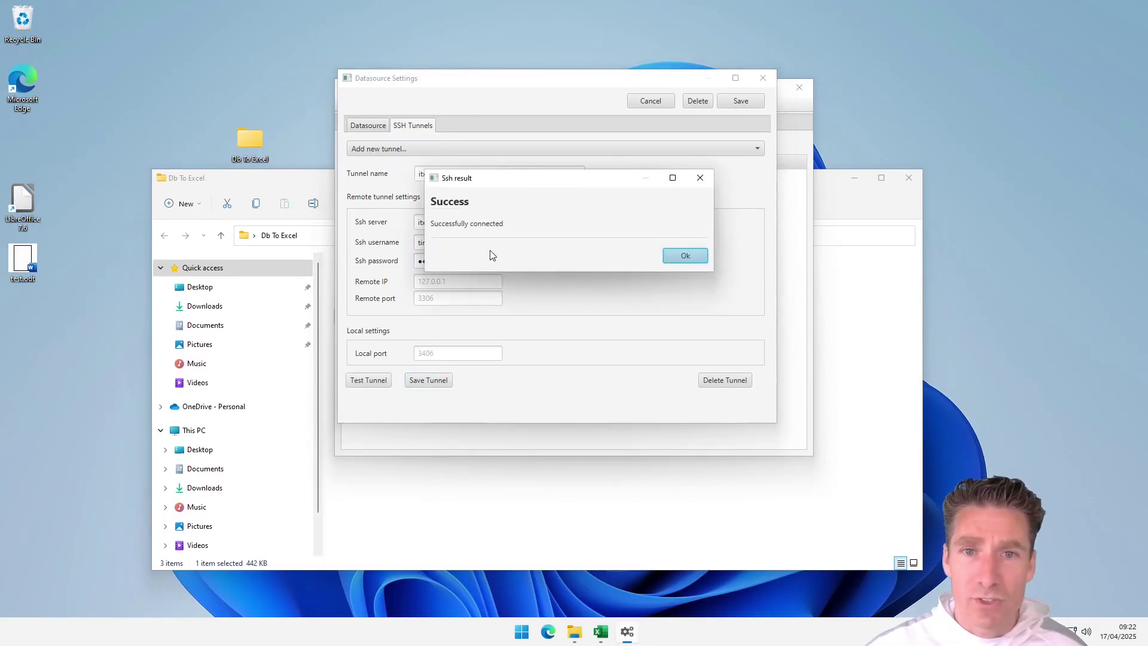
left_click(685, 257)
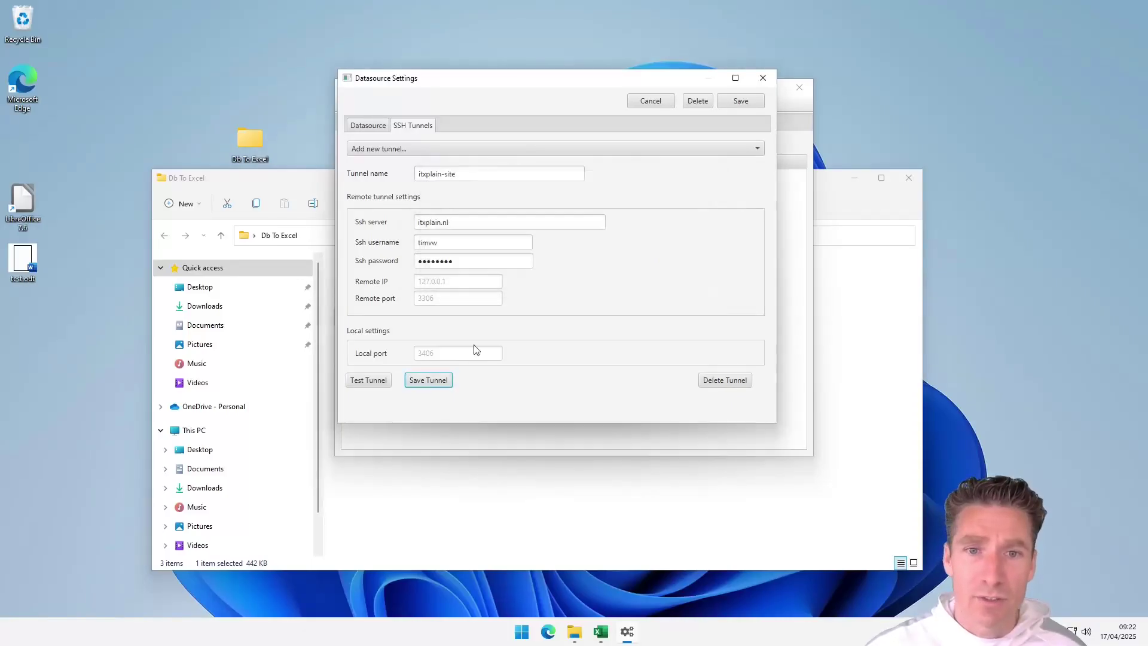
left_click(435, 378)
left_click(367, 126)
Step: Describe the datasource as 'test' and route it through the itxplain-site tunnel
left_click(498, 162)
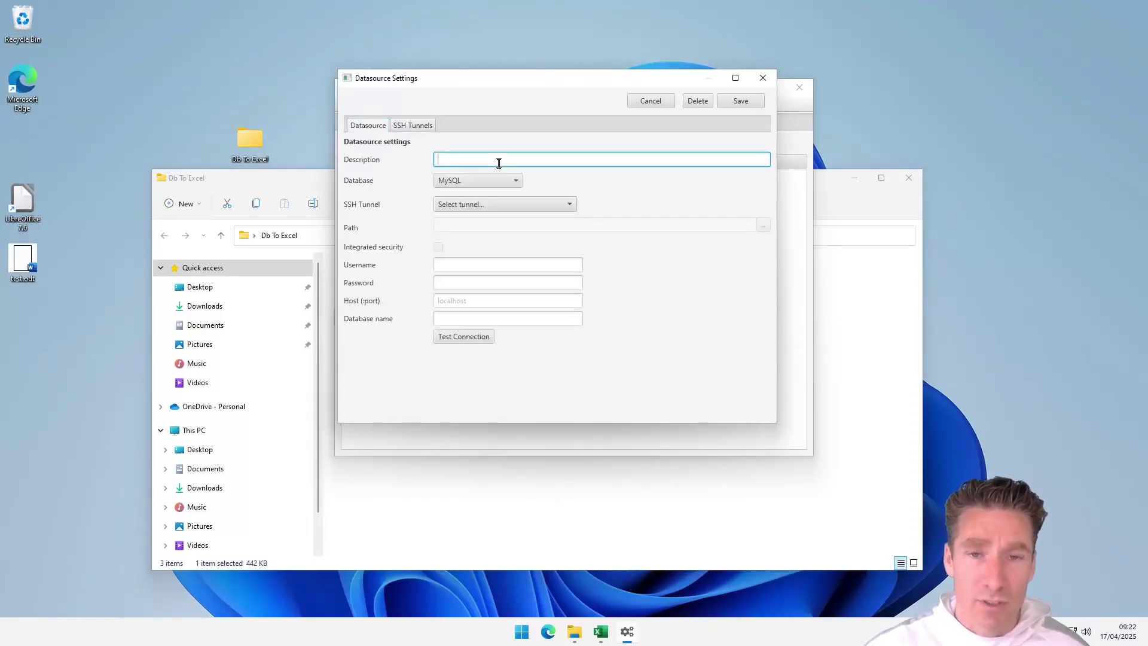
type("test")
key("BackSpace")
key("BackSpace")
key("BackSpace")
key("BackSpace")
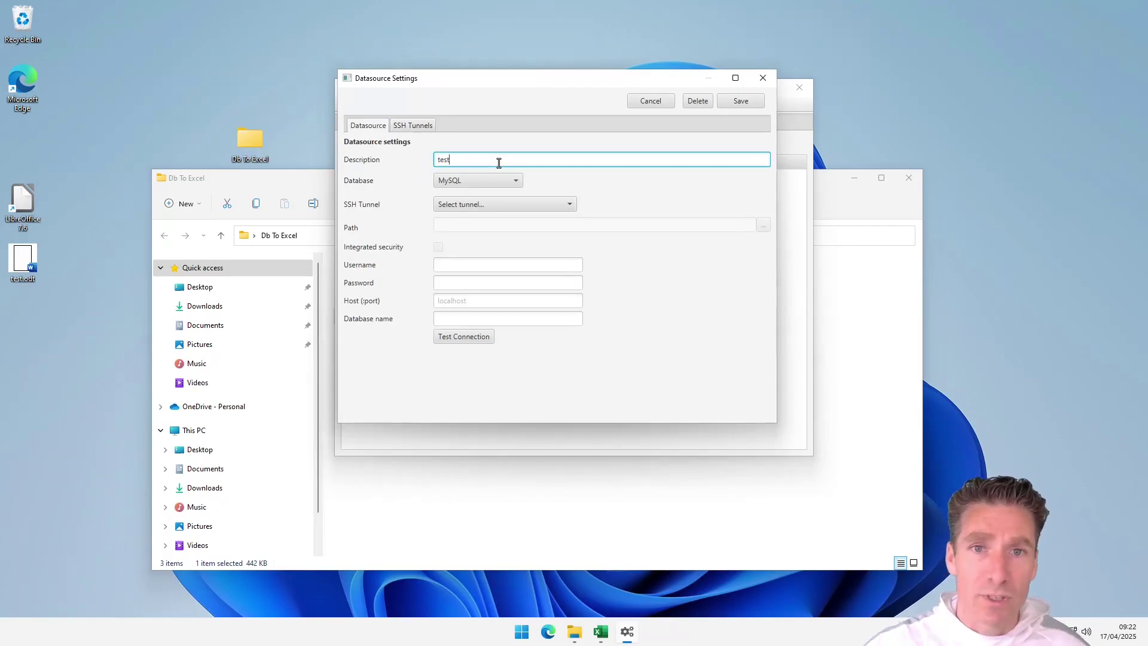
left_click(487, 202)
left_click(464, 236)
Step: Enter the database username and password, and database name itxplain_site
left_click(466, 267)
type("root")
key("Tab")
type("password")
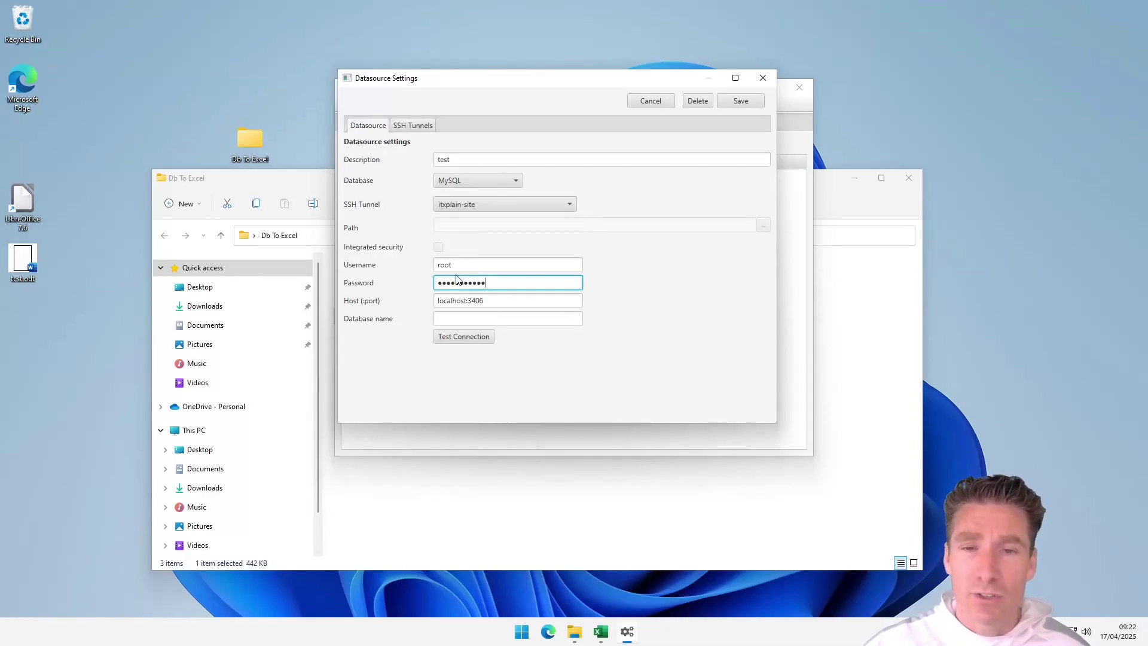
left_click(482, 319)
type("itxplain_site")
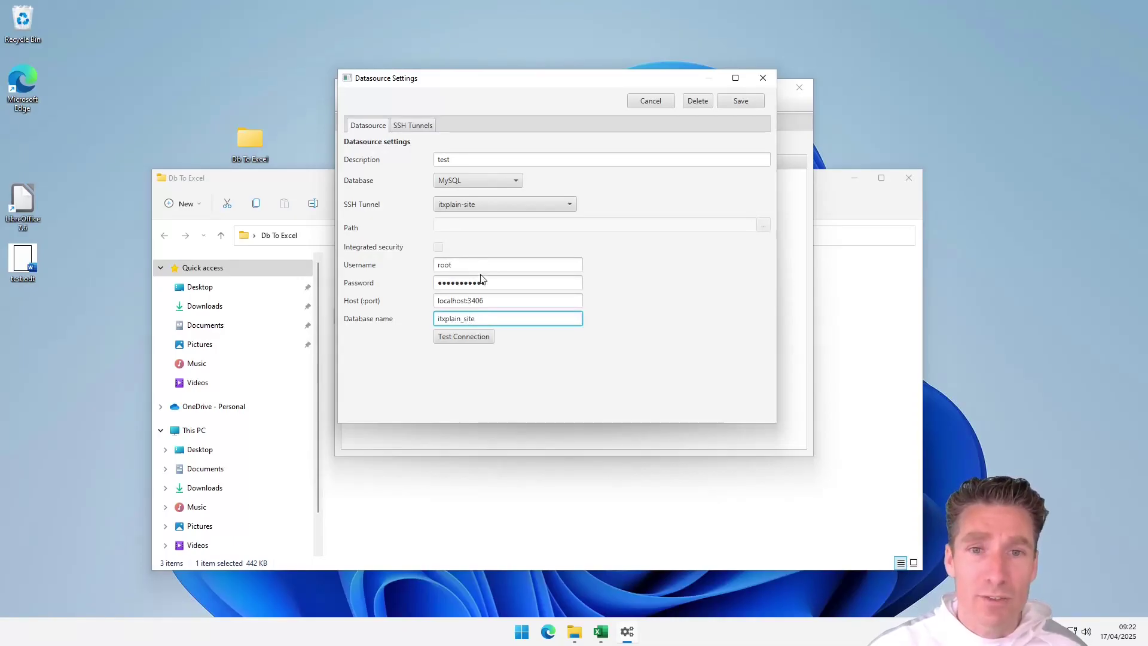
Step: Test the database connection successfully and save the test datasource
left_click(465, 336)
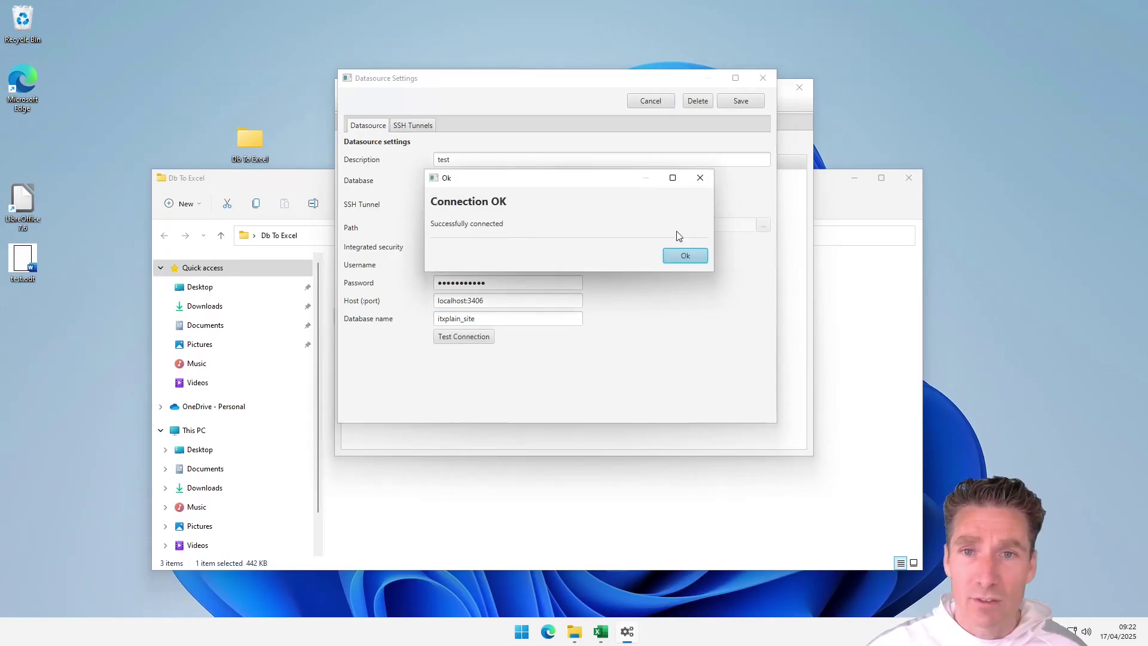
left_click(686, 257)
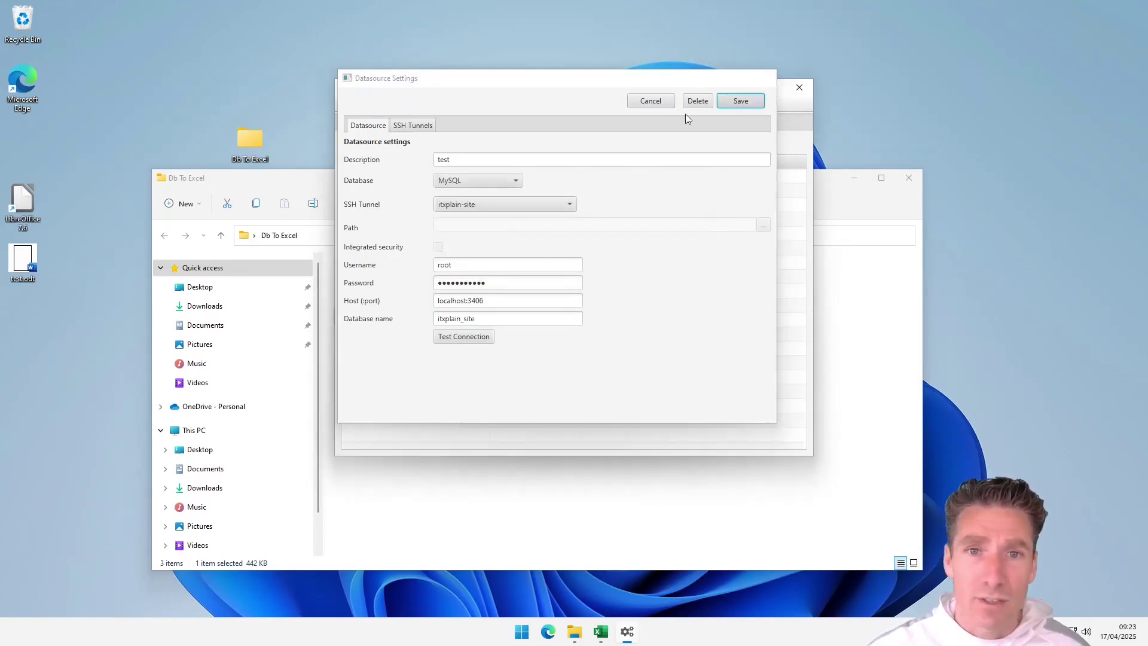
left_click(741, 101)
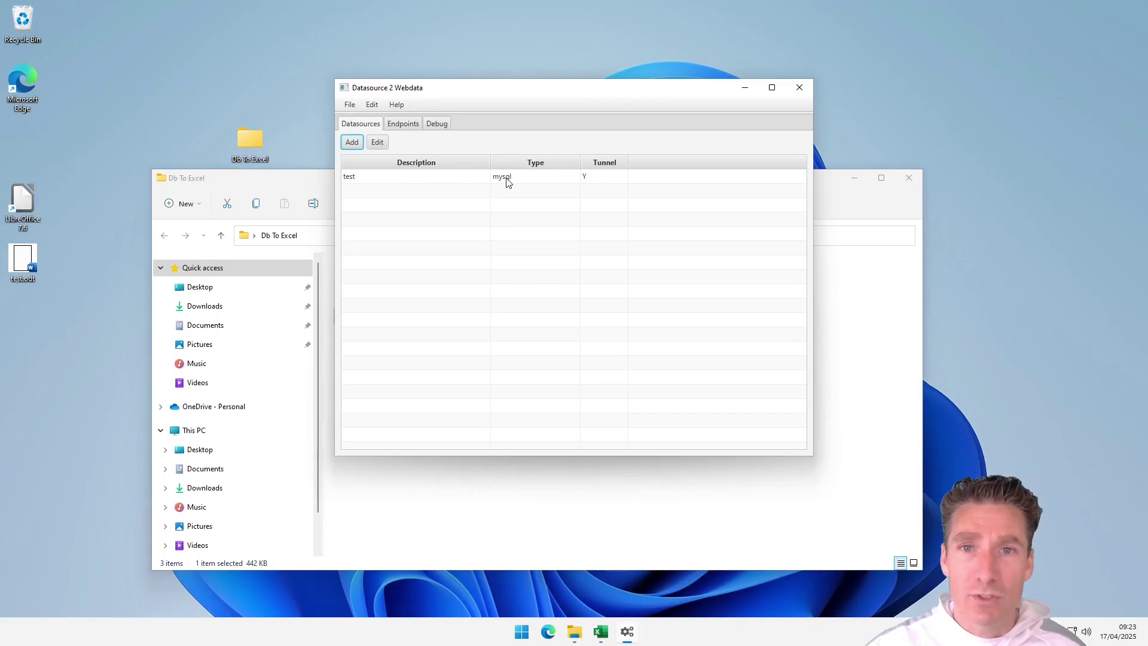
Step: Add a new endpoint from the Endpoints list
left_click(418, 123)
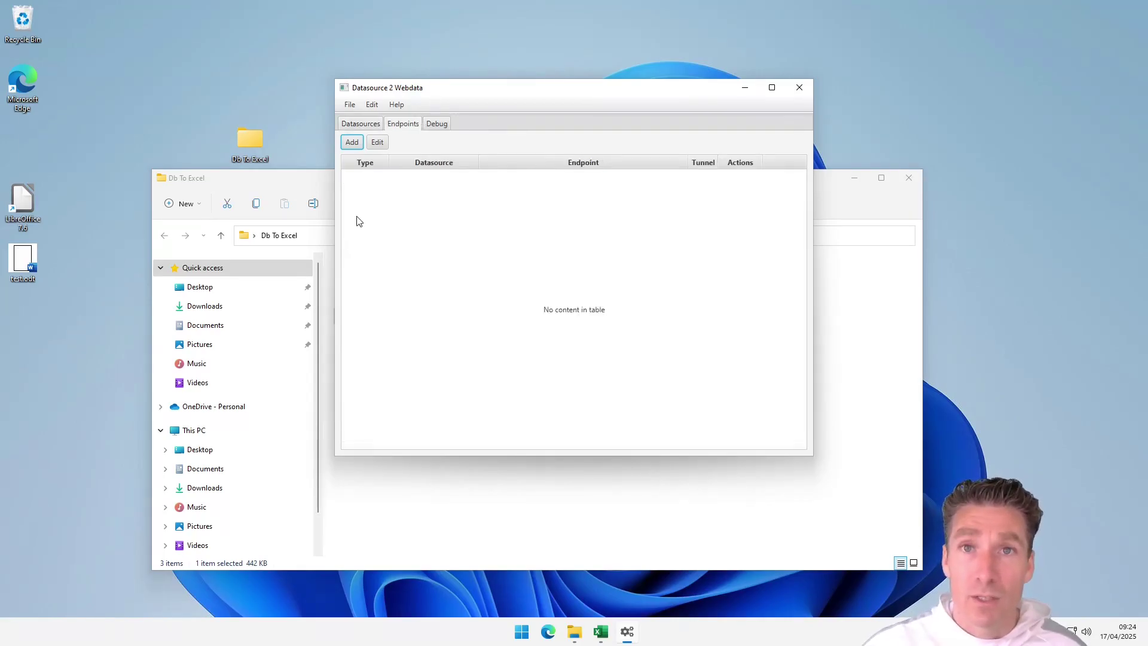
left_click(353, 143)
Step: Make the menus endpoint query select * from tbl_menu, save it, and copy its address
left_click(672, 253)
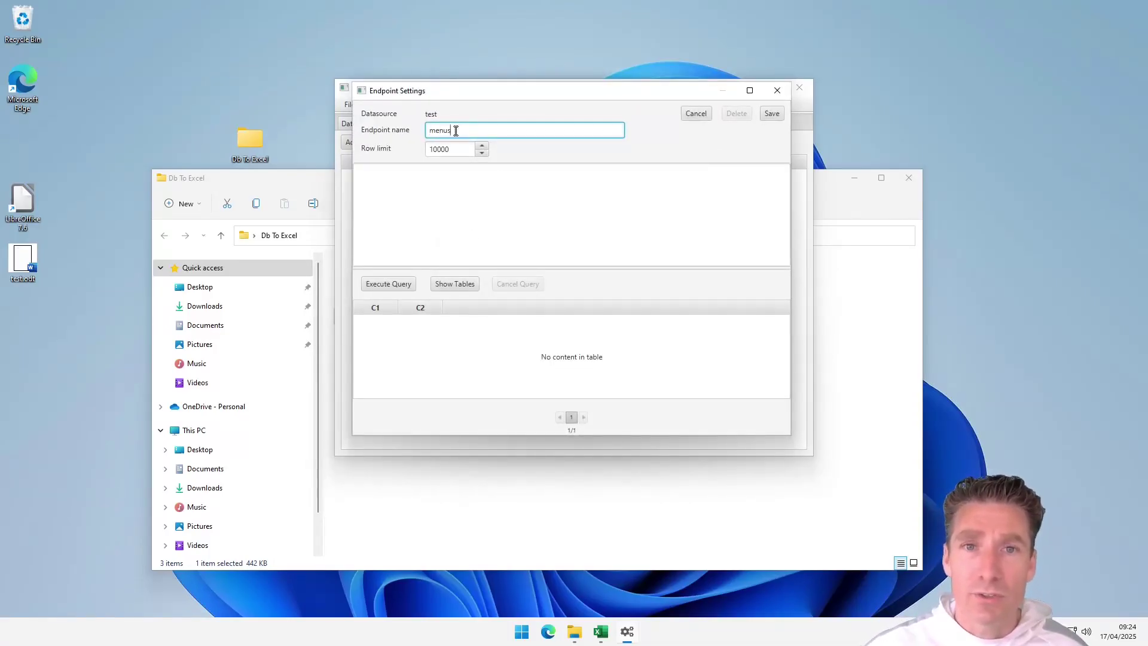
left_click(454, 284)
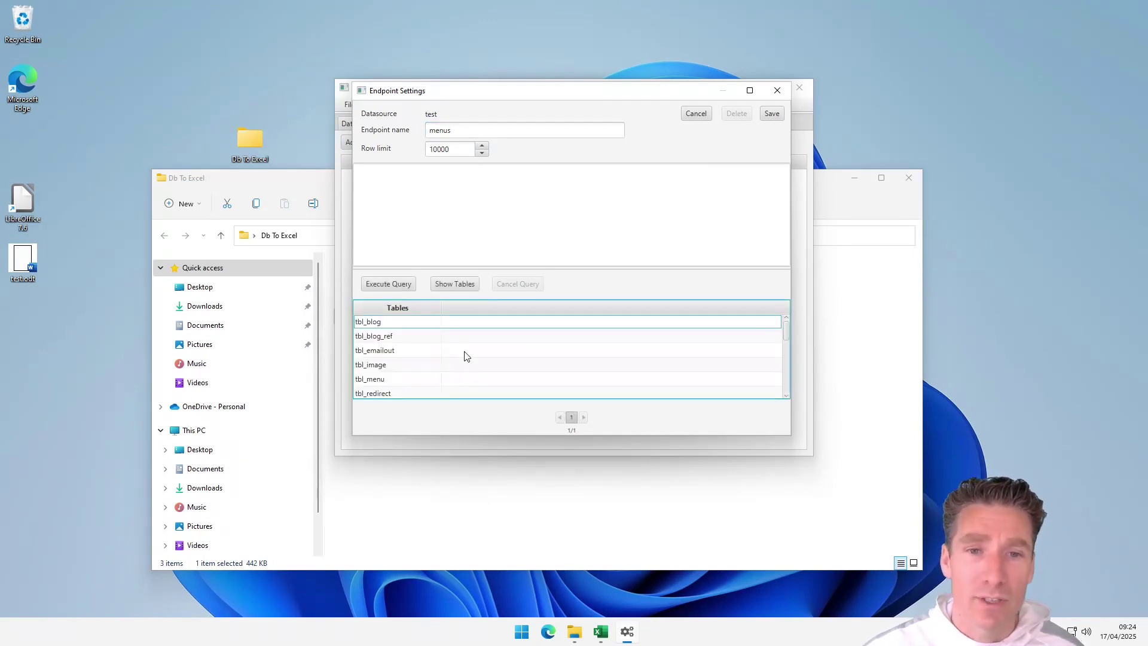
left_click(384, 380)
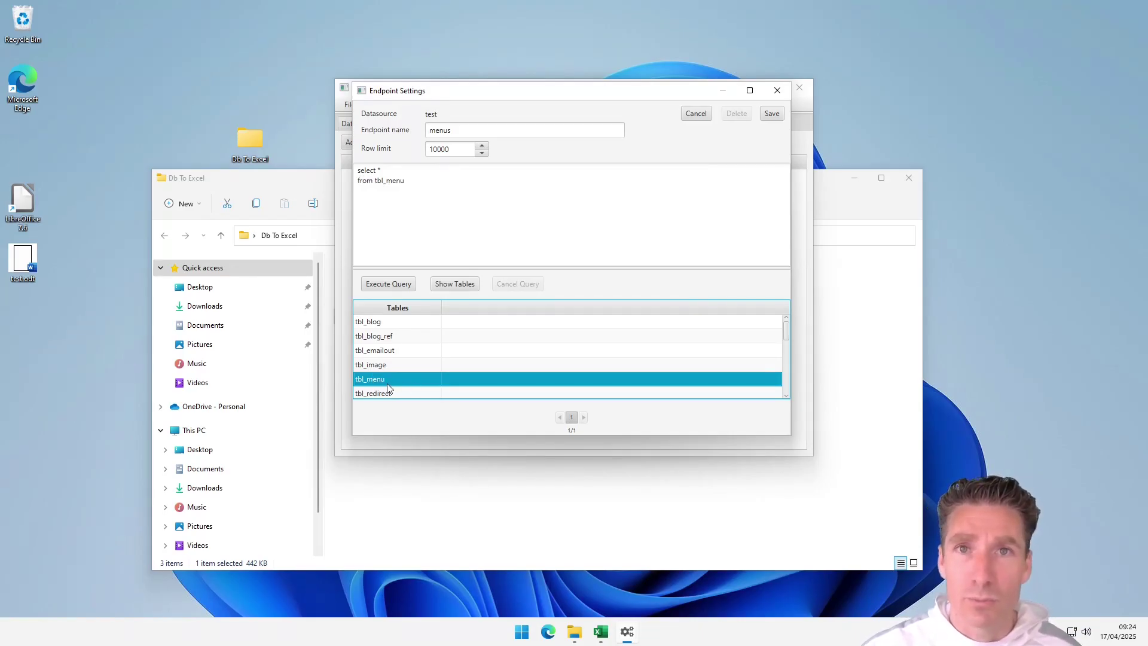
left_click(393, 286)
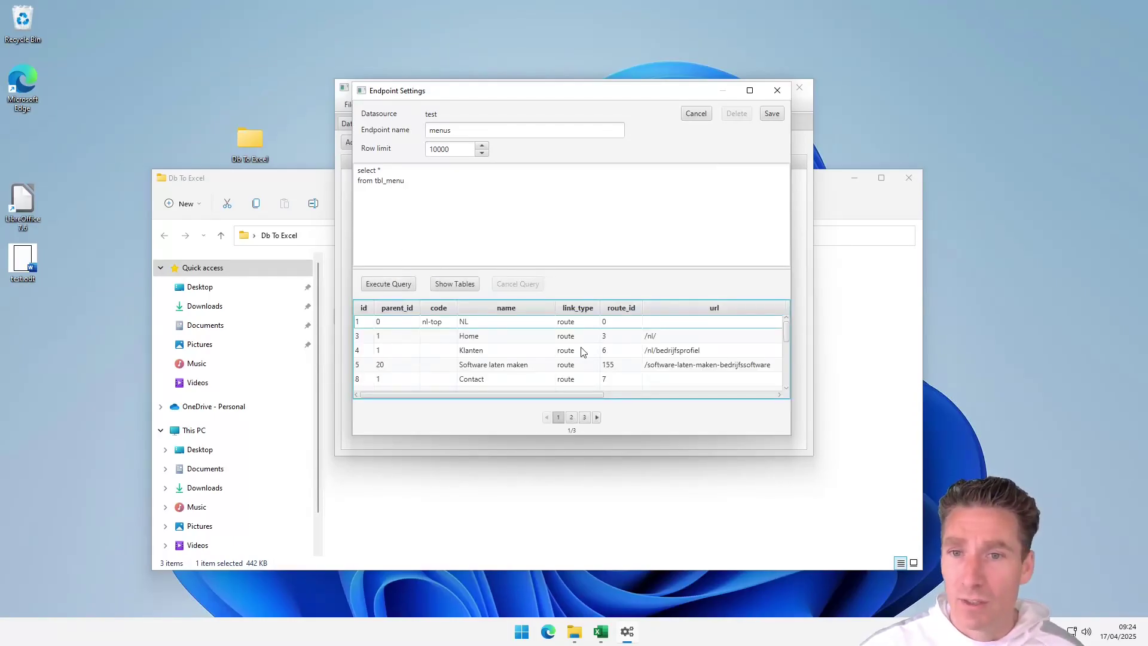
left_click(770, 118)
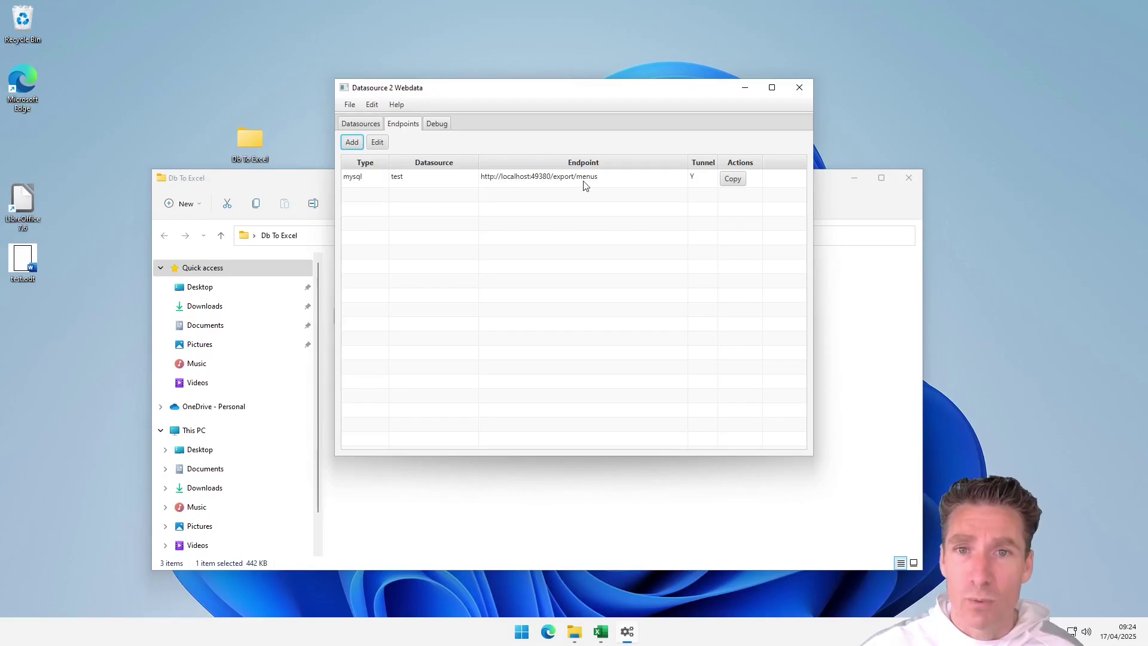
left_click(734, 180)
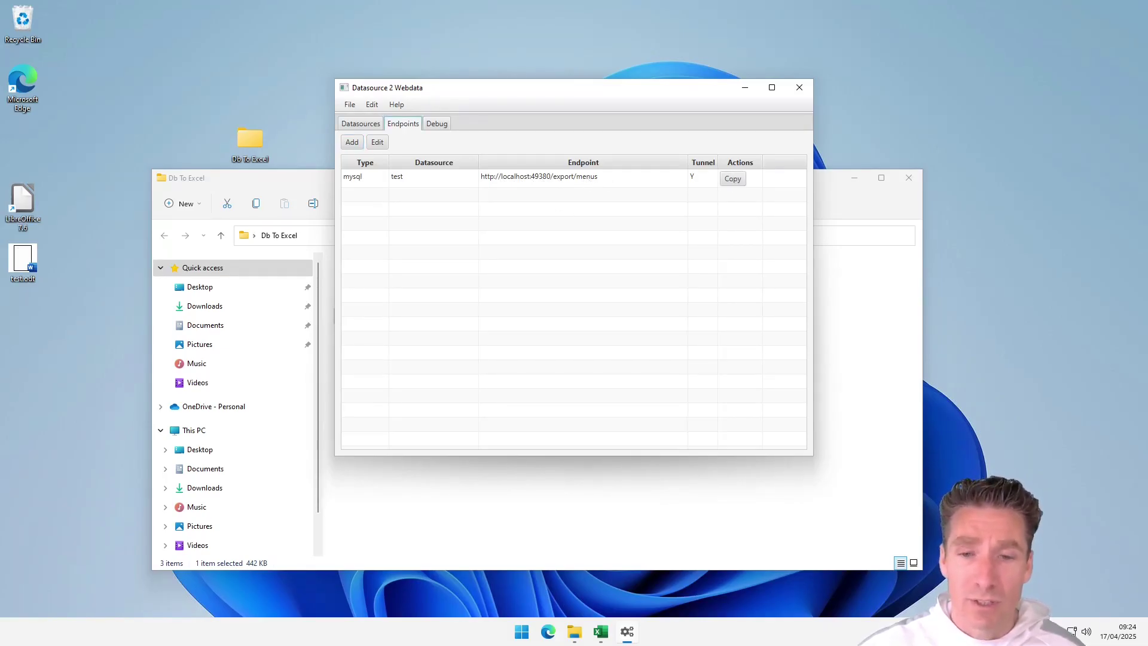
Step: Load localhost:49380/export/menus in Edge to confirm the tbl_menu rows, then minimize it
left_click(551, 631)
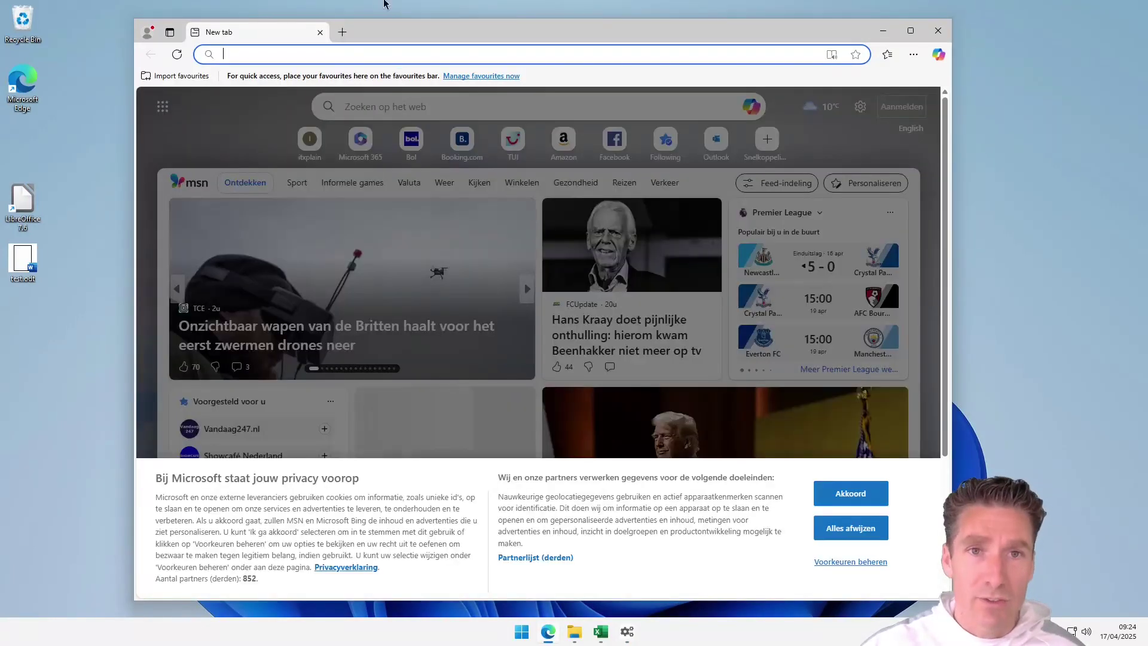
right_click(352, 48)
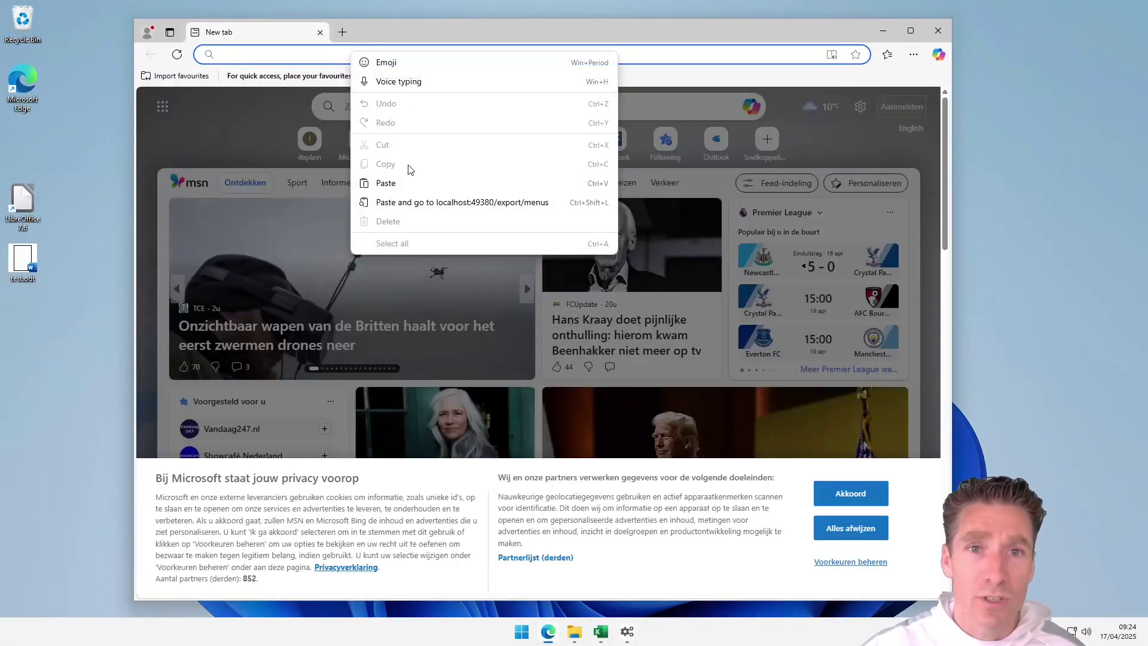
left_click(409, 192)
key("Return")
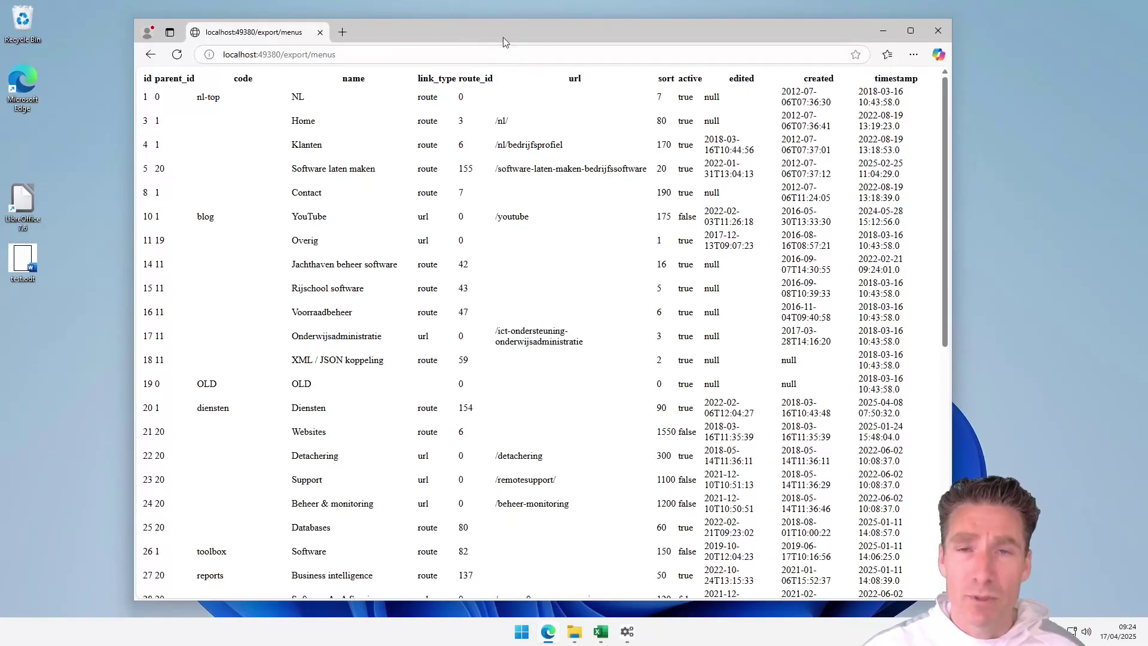
left_click(879, 24)
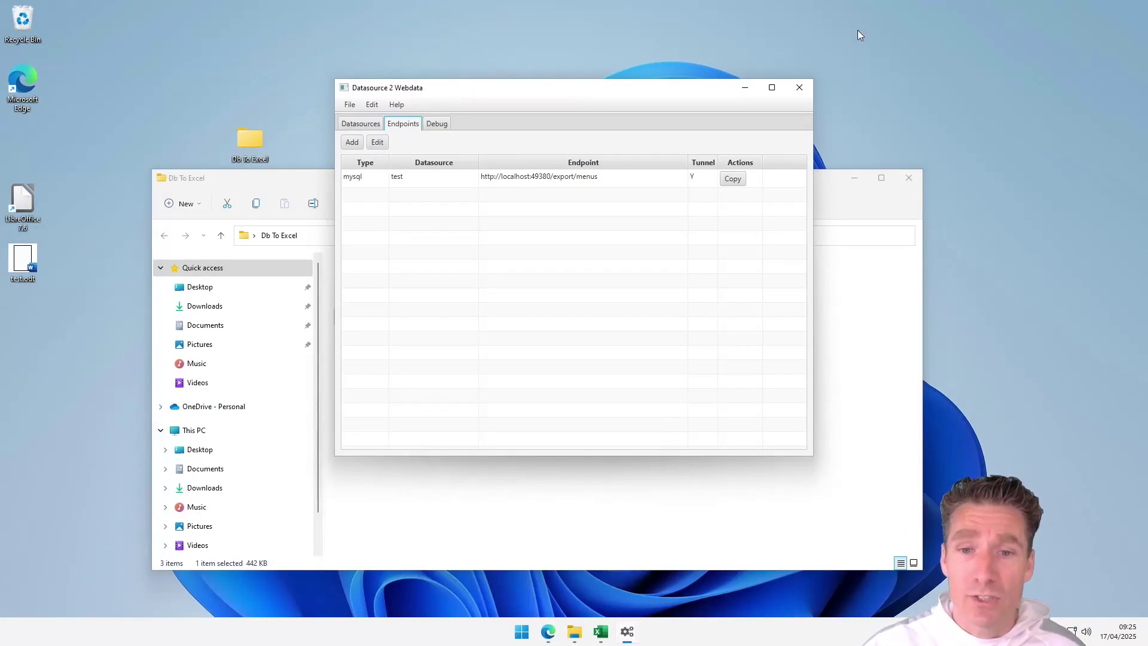
Step: In Excel's Book1, choose Data > Get Data > From Other Sources > From Web
left_click(601, 632)
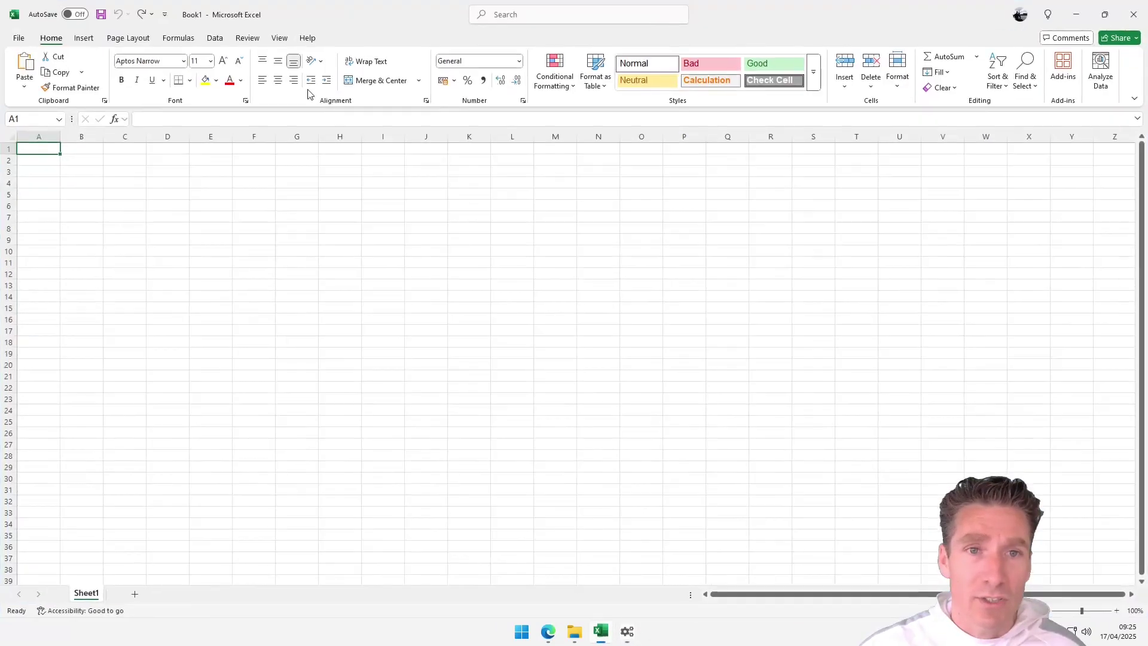
left_click(215, 40)
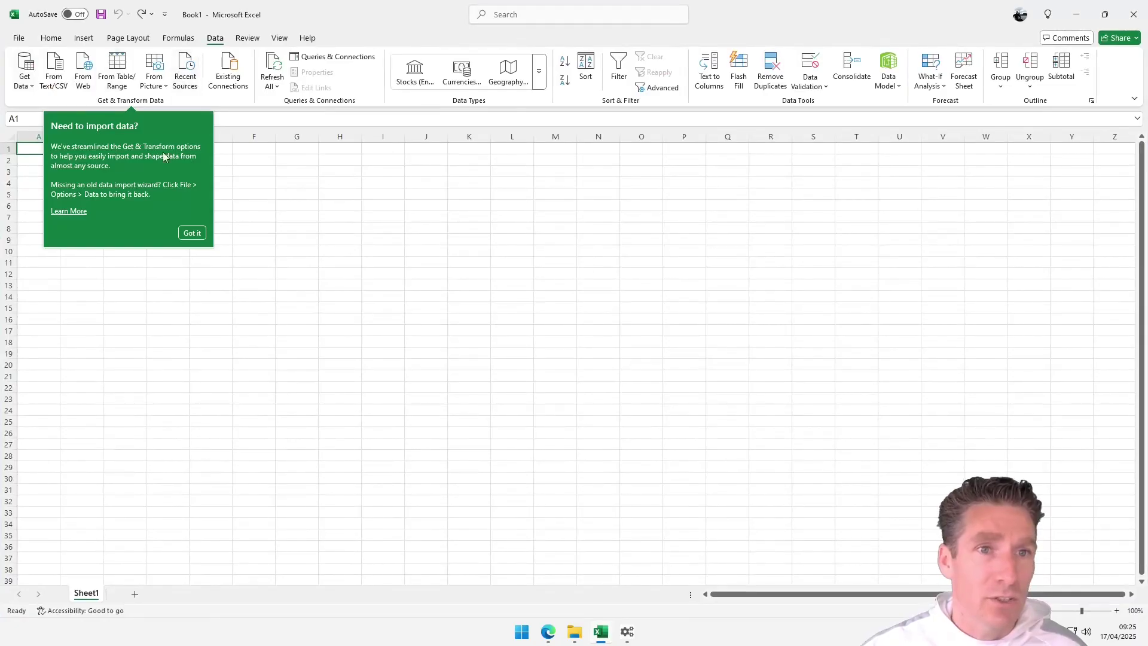
left_click(189, 230)
left_click(25, 74)
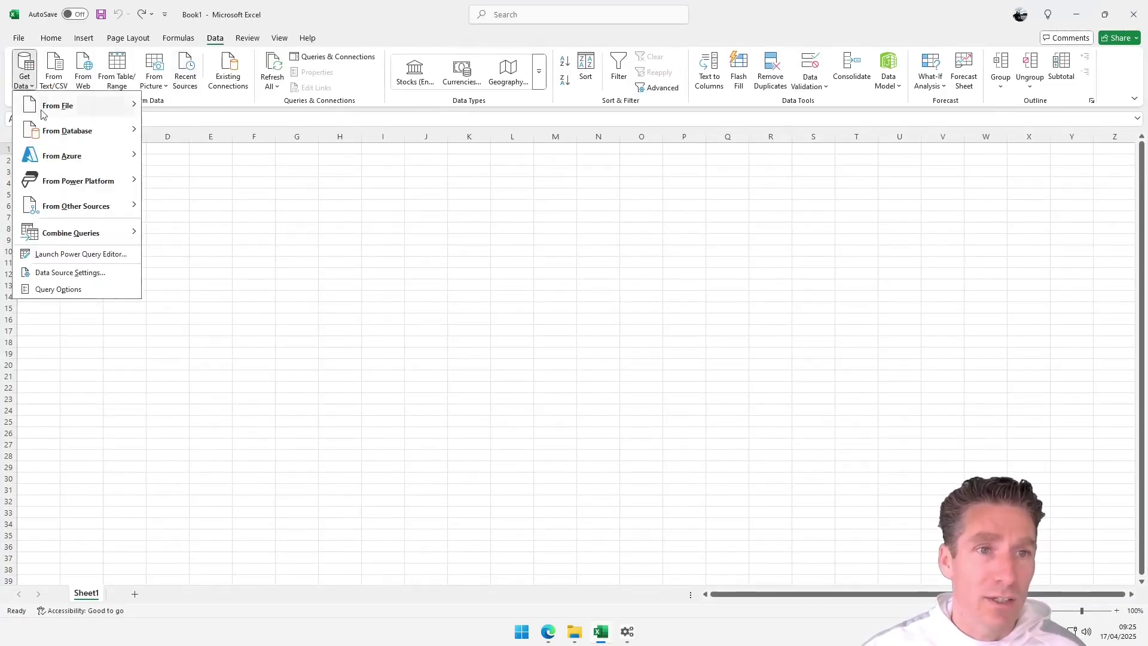
mouse_move(88, 206)
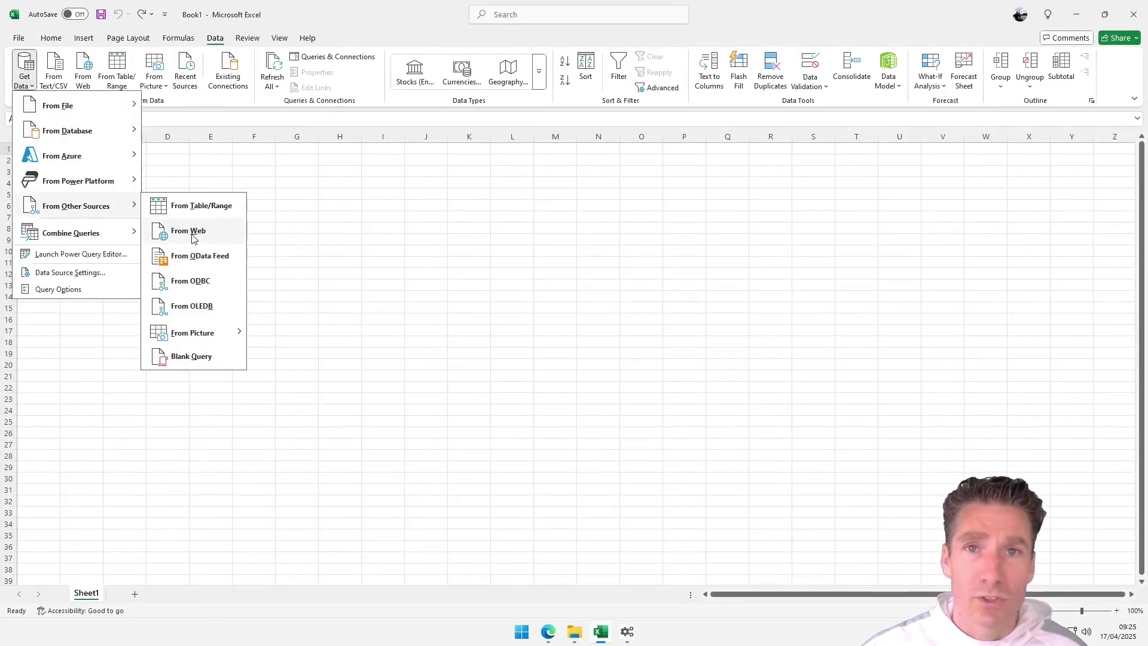
left_click(193, 238)
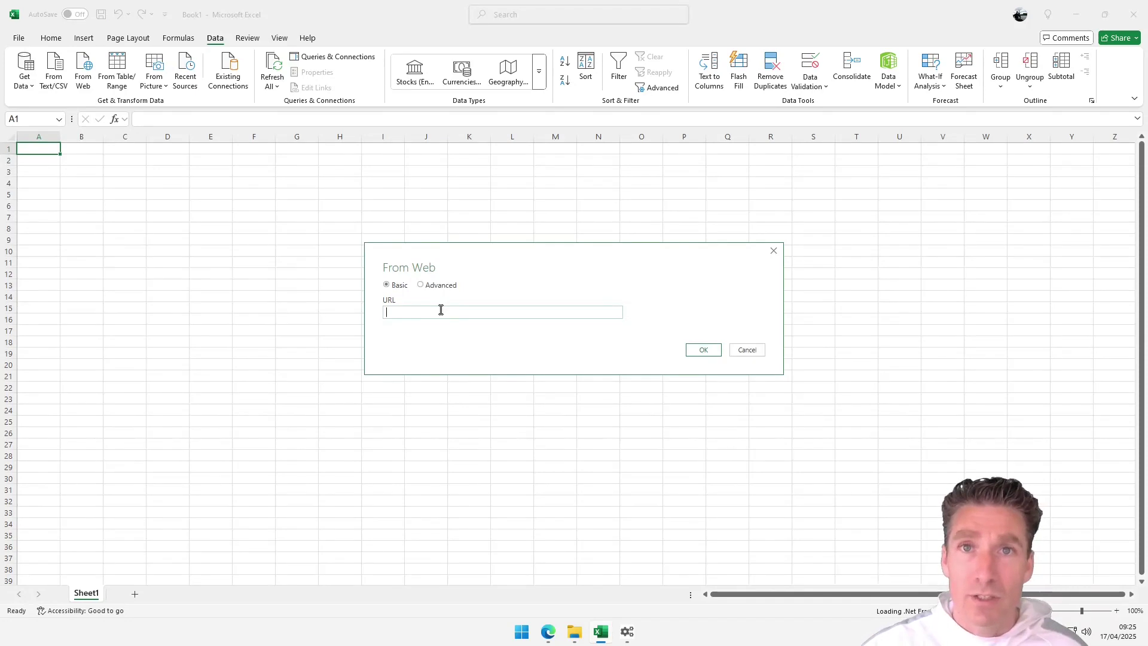
Step: Use the pasted localhost:49380/export/menus URL and load its Table 1 into Book1
right_click(421, 313)
left_click(474, 367)
left_click(704, 351)
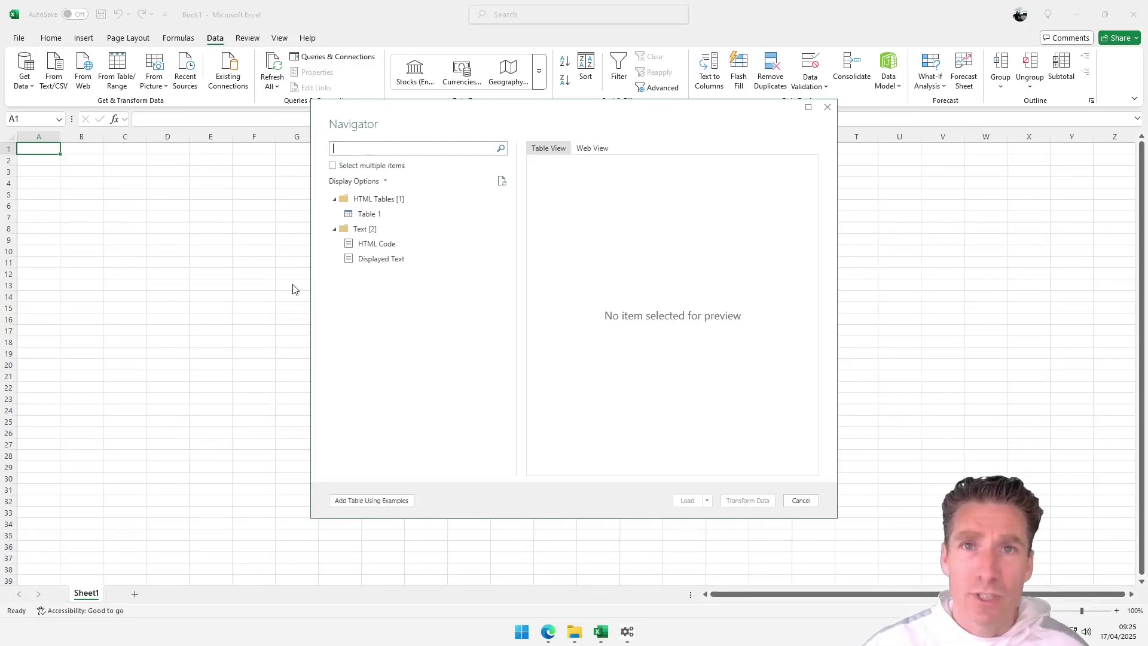
left_click(418, 214)
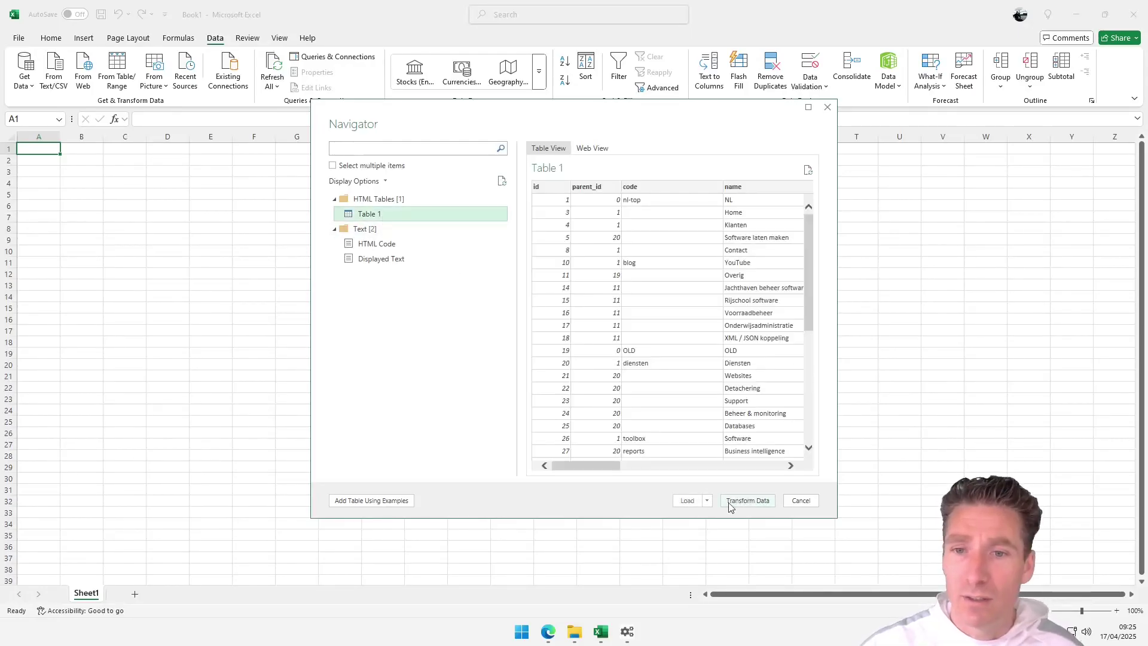
left_click(690, 502)
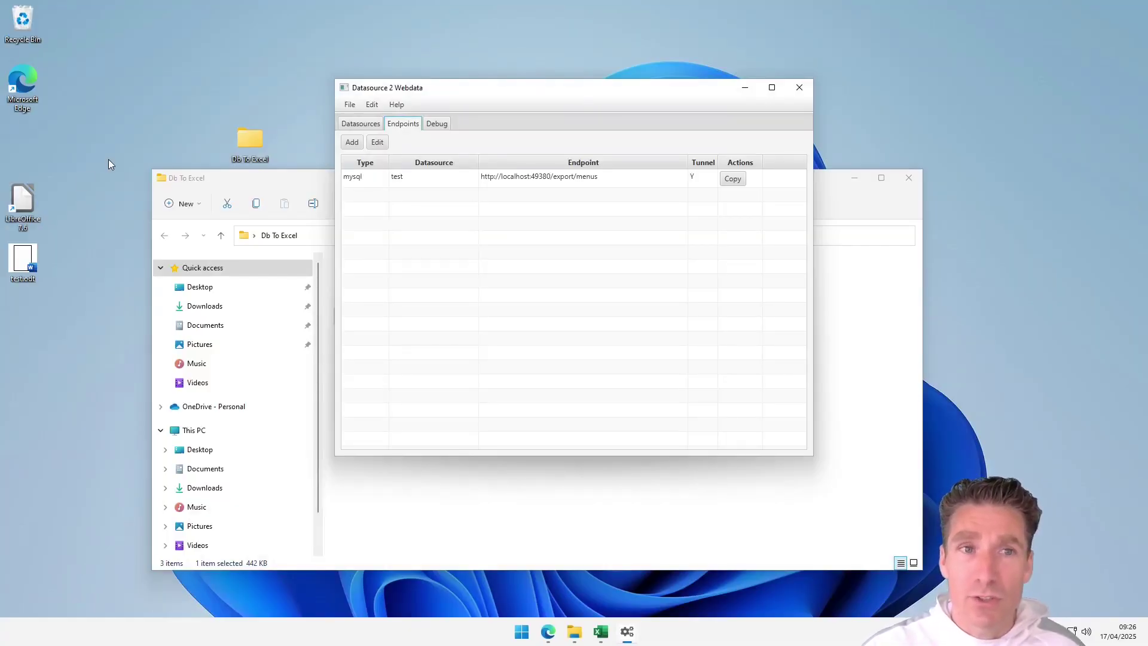
Step: Launch LibreOffice, decline file format registration, and open the new Calc sheet's Sheet menu
double_click(18, 219)
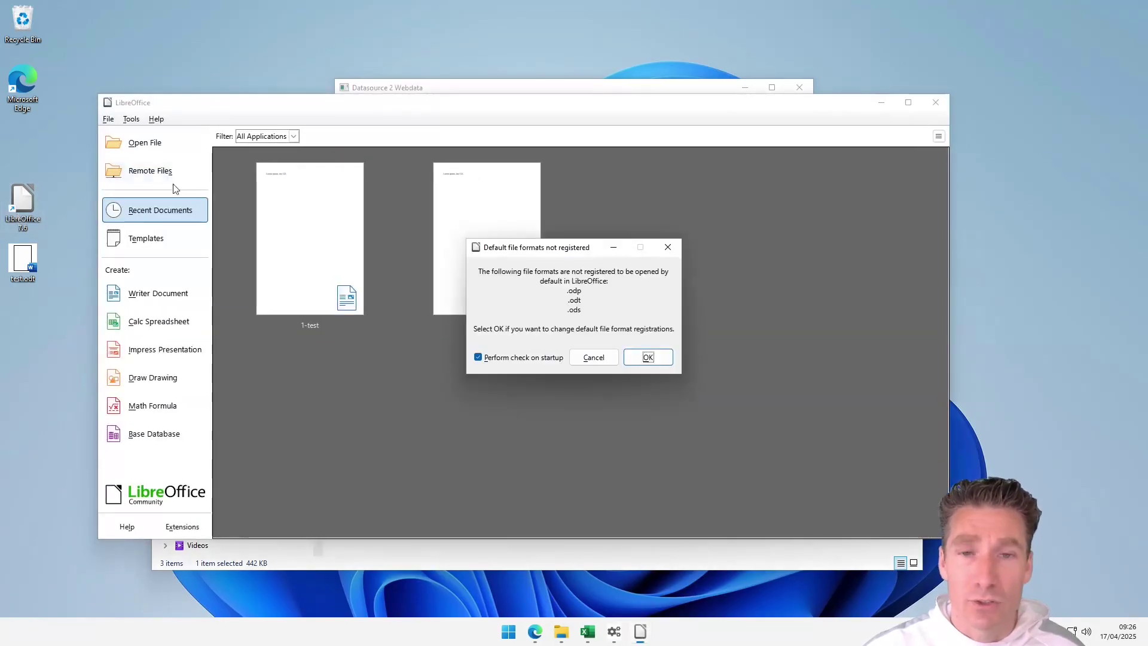
left_click(593, 357)
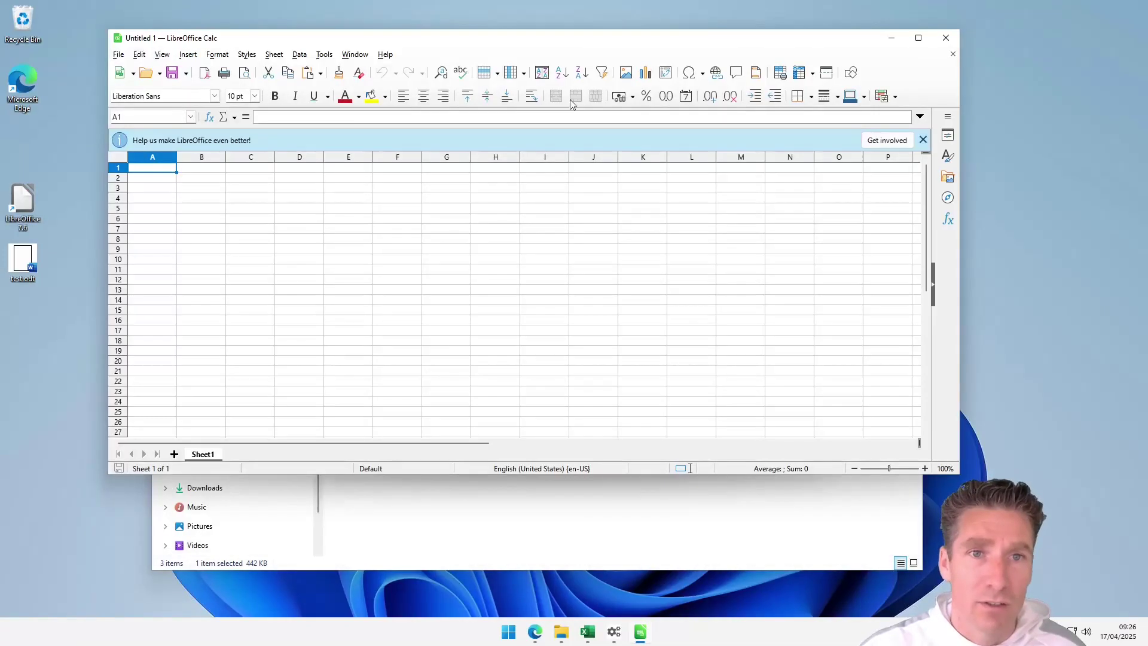
left_click(281, 56)
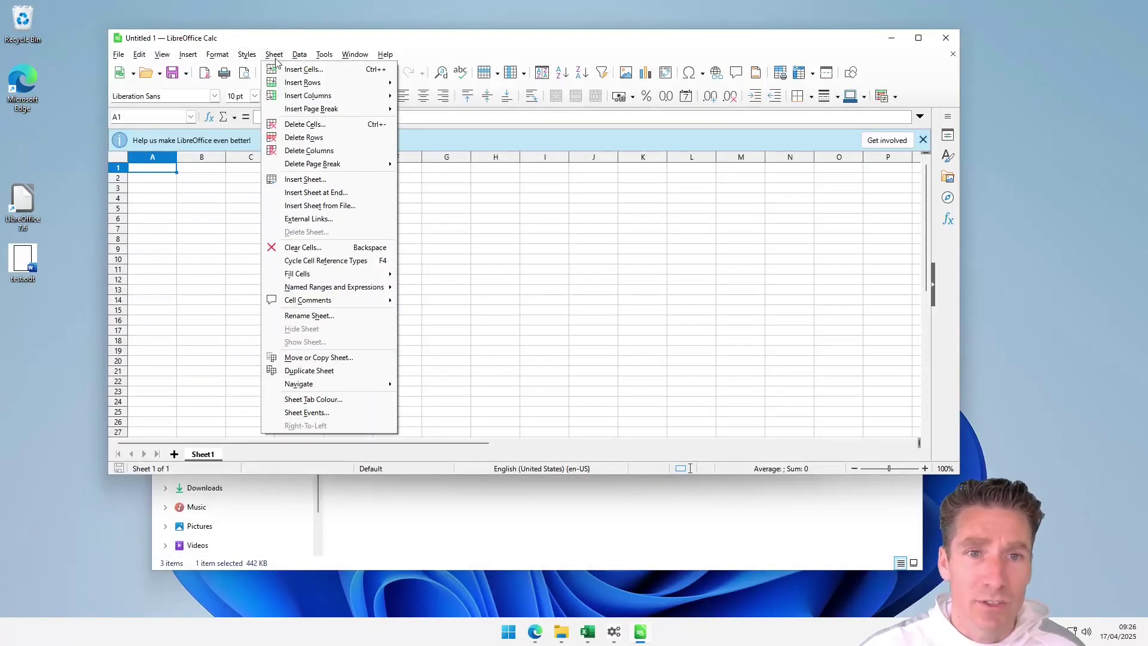
Step: Link the pasted localhost menus endpoint URL as external data, importing its HTML_all table into the sheet
left_click(316, 222)
right_click(512, 205)
left_click(541, 252)
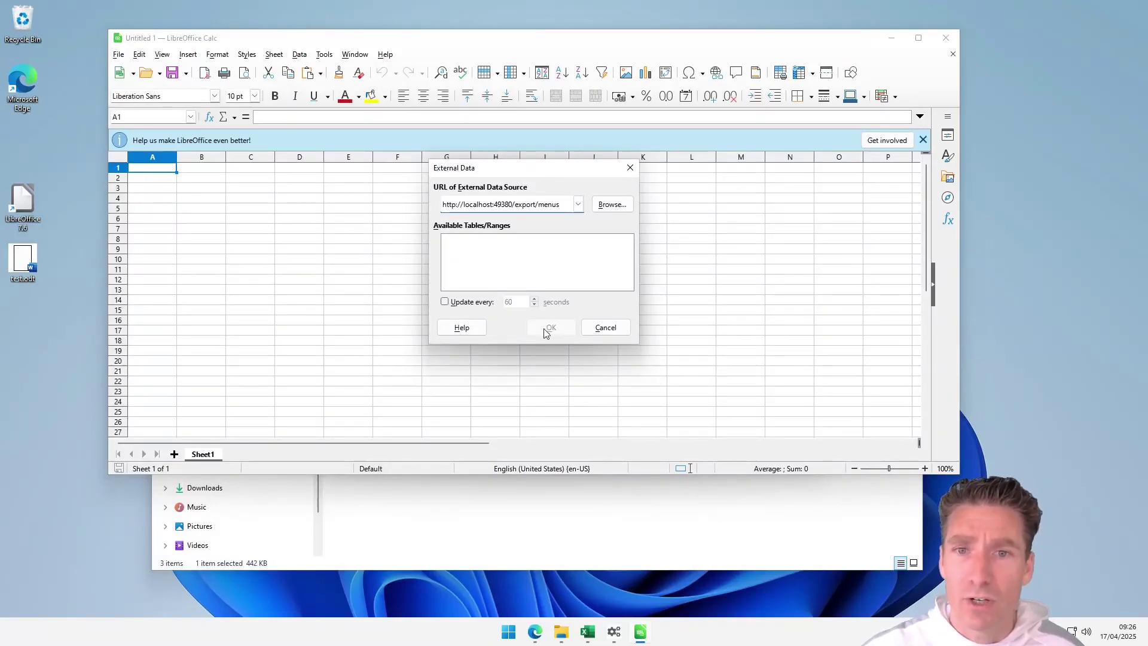
key("Return")
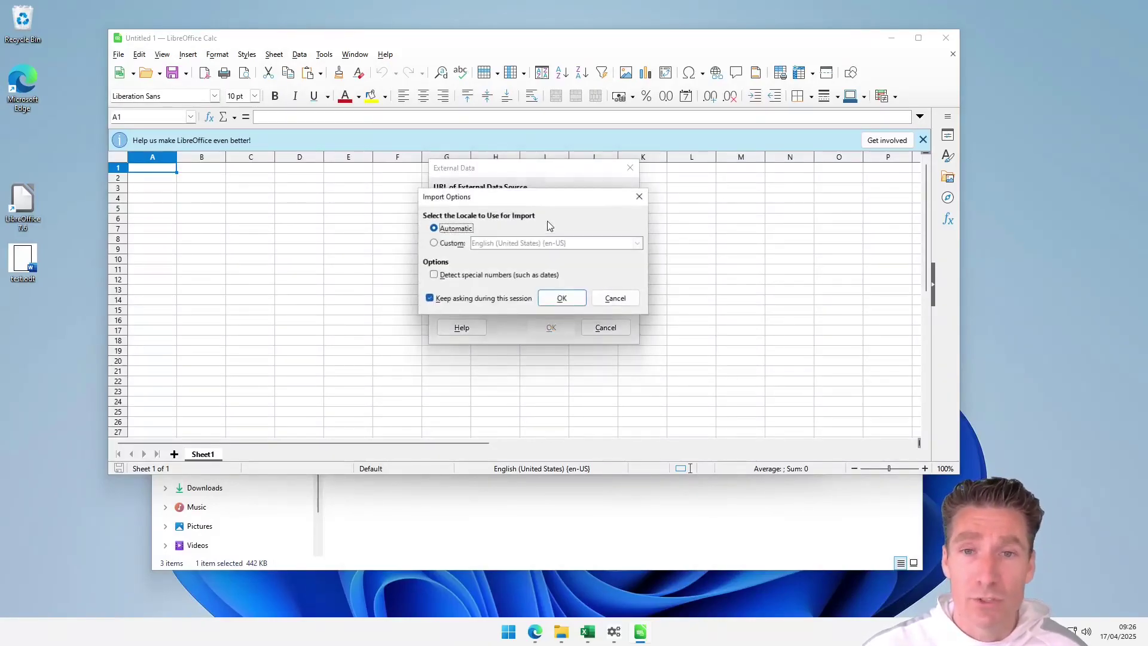
left_click(560, 297)
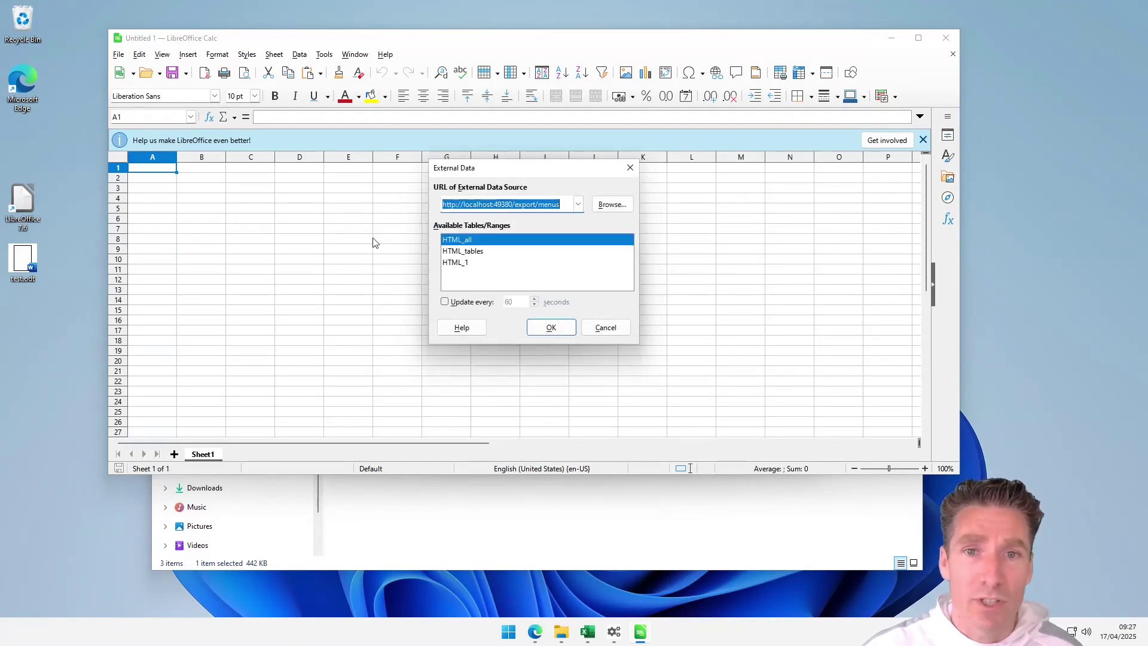
left_click(551, 328)
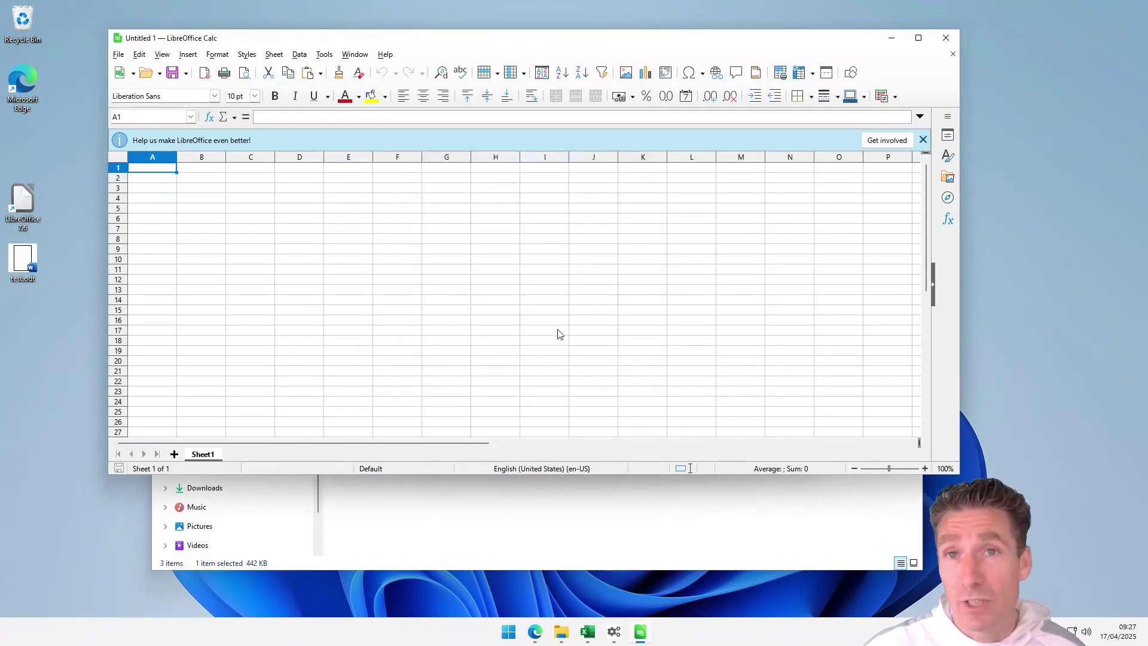